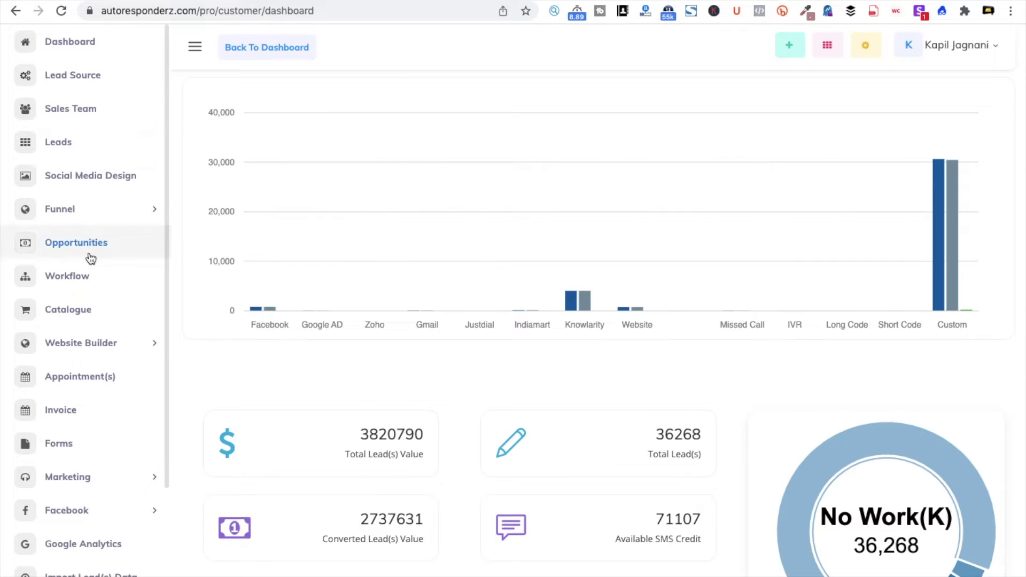
Step: Open the Opportunities page and highlight the Opportunity and Converted Lead(s) Value figures in the summary row
left_click(77, 256)
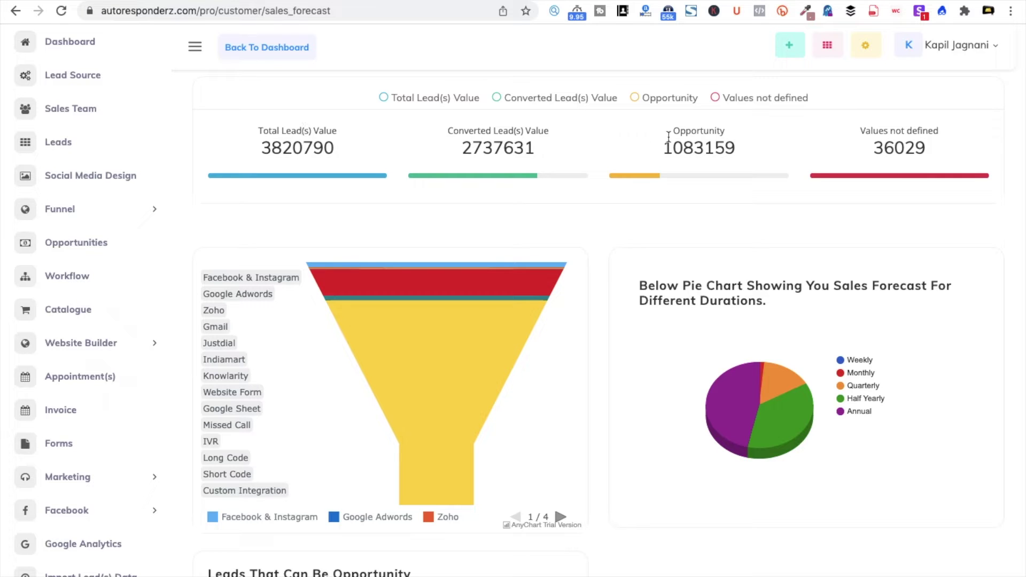
double_click(703, 142)
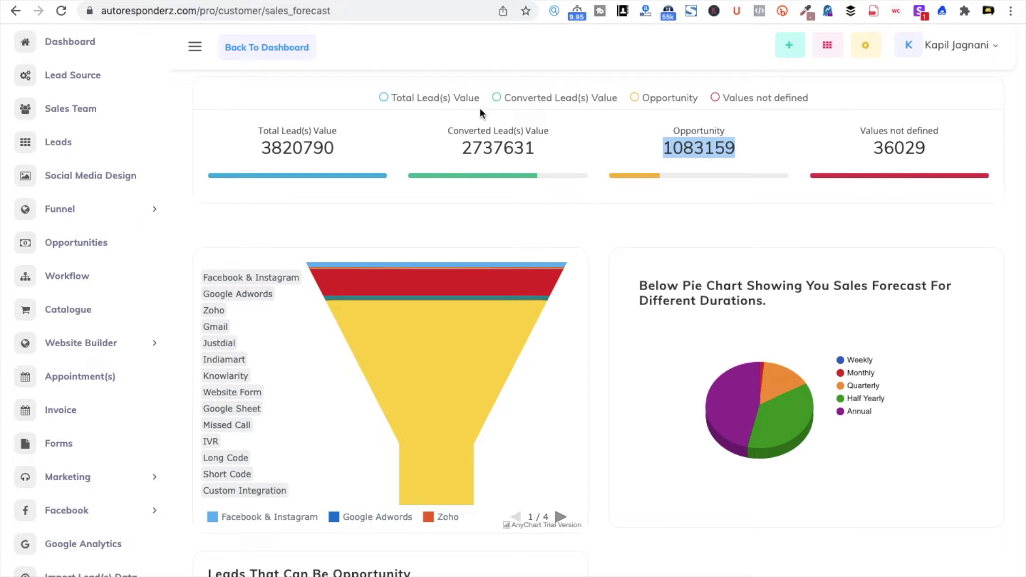
double_click(500, 148)
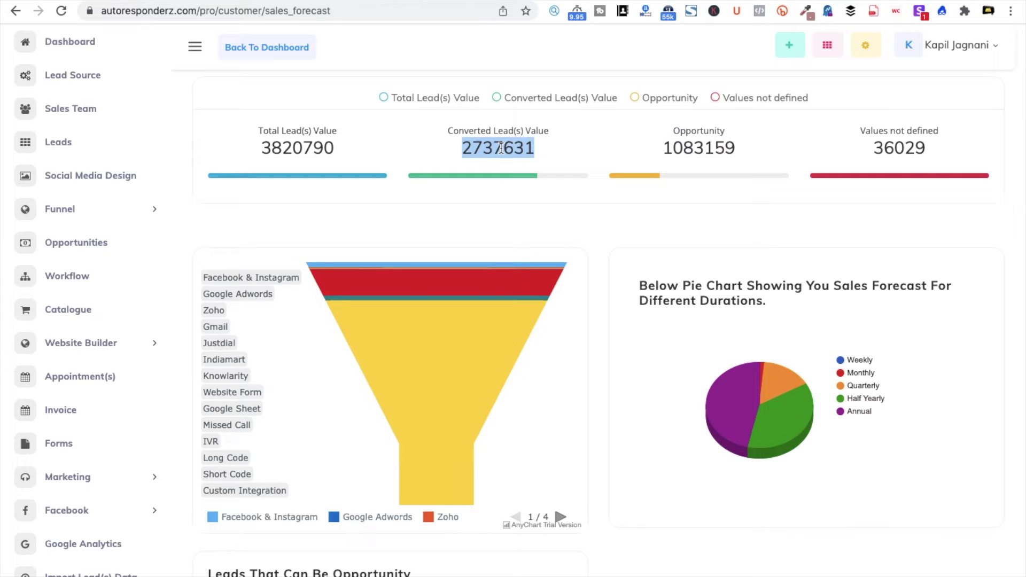
double_click(715, 140)
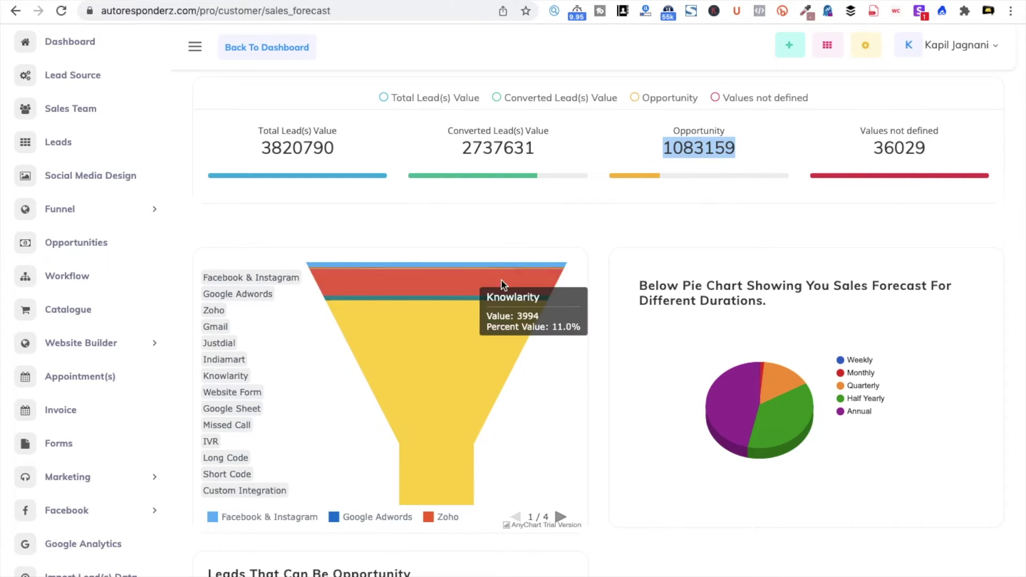
Step: Examine the funnel chart of lead sources on the sales forecast page, including the Custom Integration segment
scroll(490, 290, "down", 5)
scroll(501, 285, "up", 2)
scroll(373, 109, "up", 3)
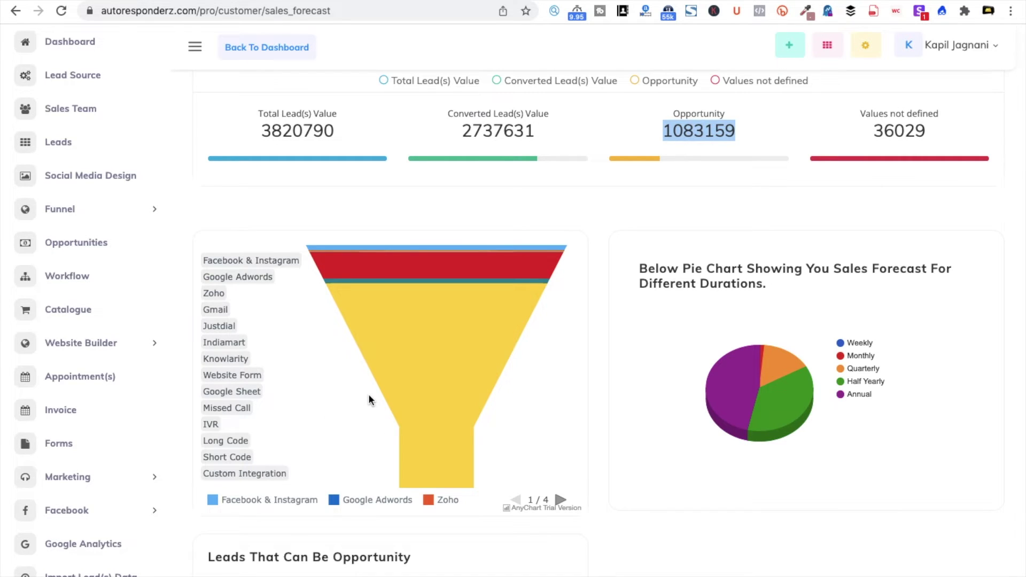
scroll(505, 367, "down", 3)
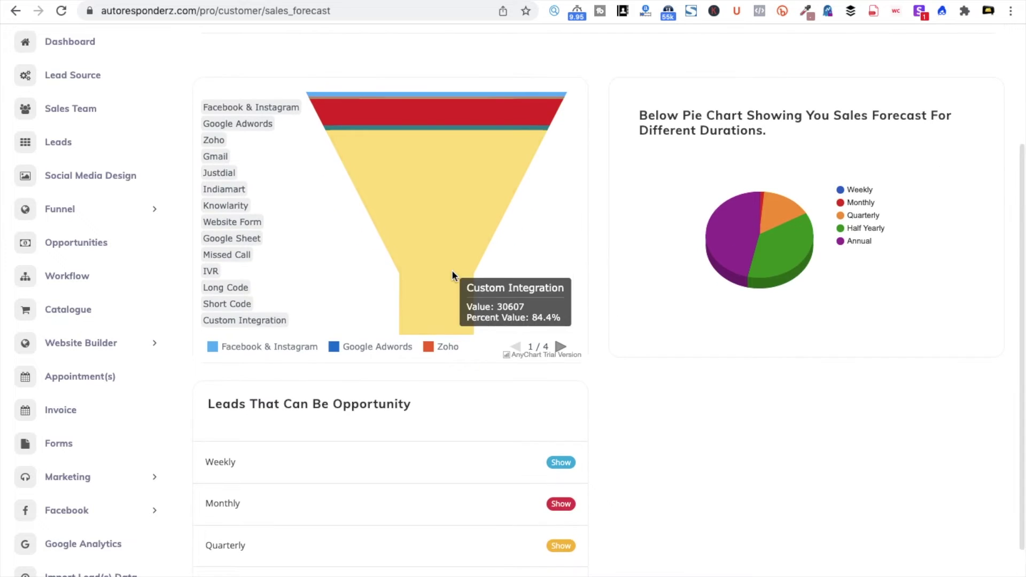
scroll(451, 270, "up", 2)
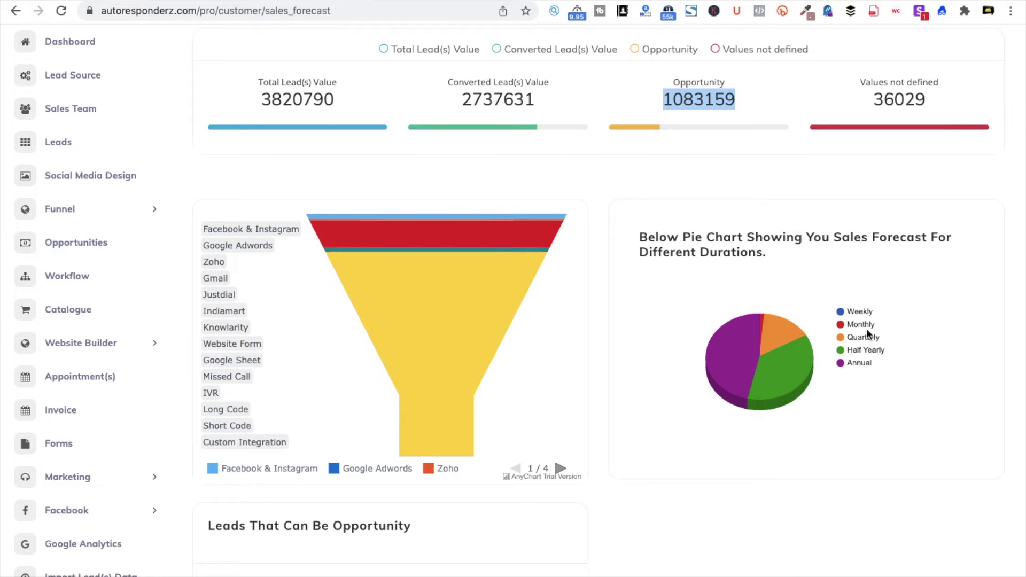
Step: Inspect the Monthly, Annual and Half Yearly slices of the sales forecast pie chart
mouse_move(785, 344)
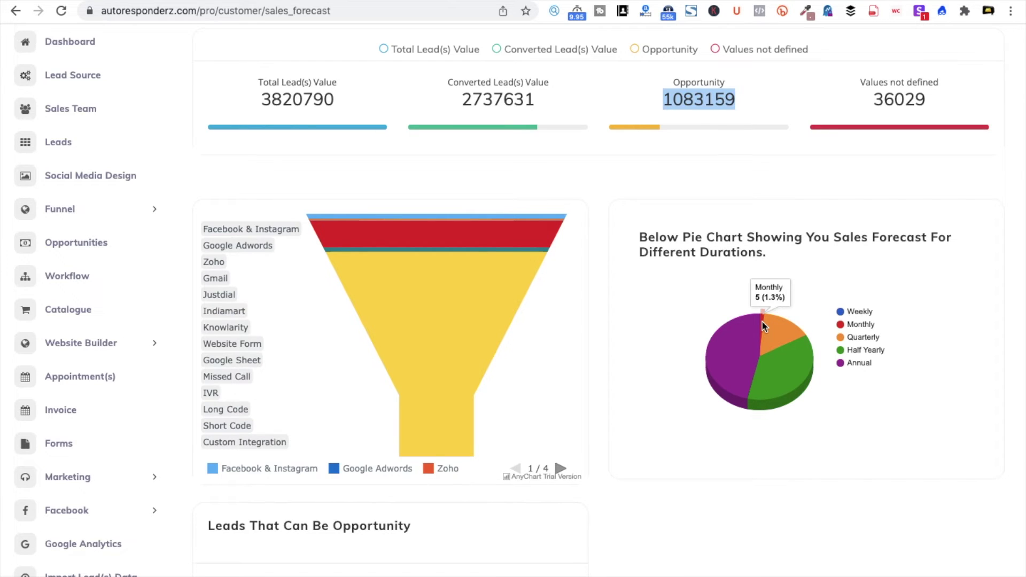
mouse_move(744, 354)
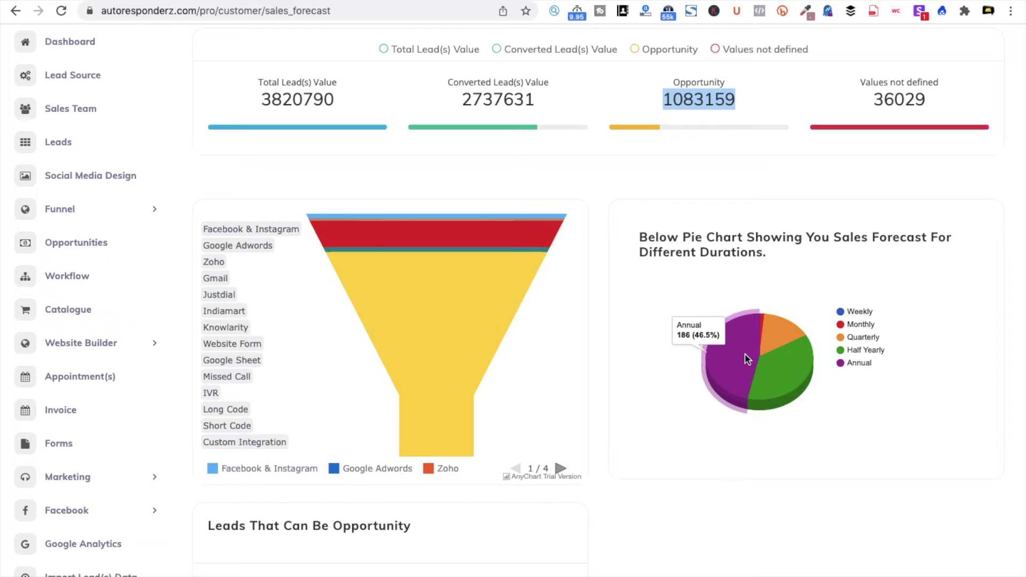
mouse_move(801, 371)
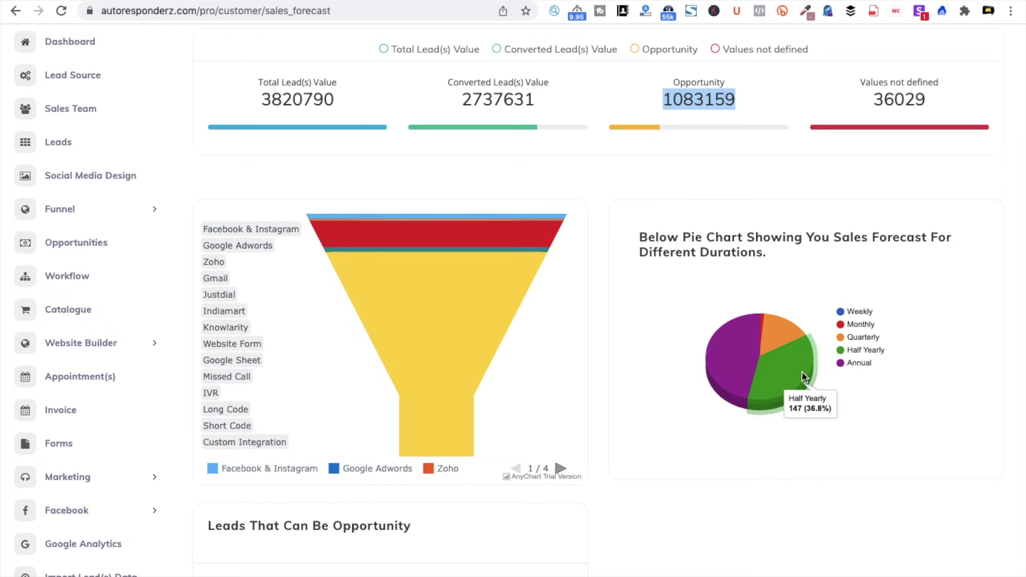
Step: View the Weekly and Monthly lists under Leads That Can Be Opportunity, returning to the sales forecast page after each
scroll(614, 245, "down", 4)
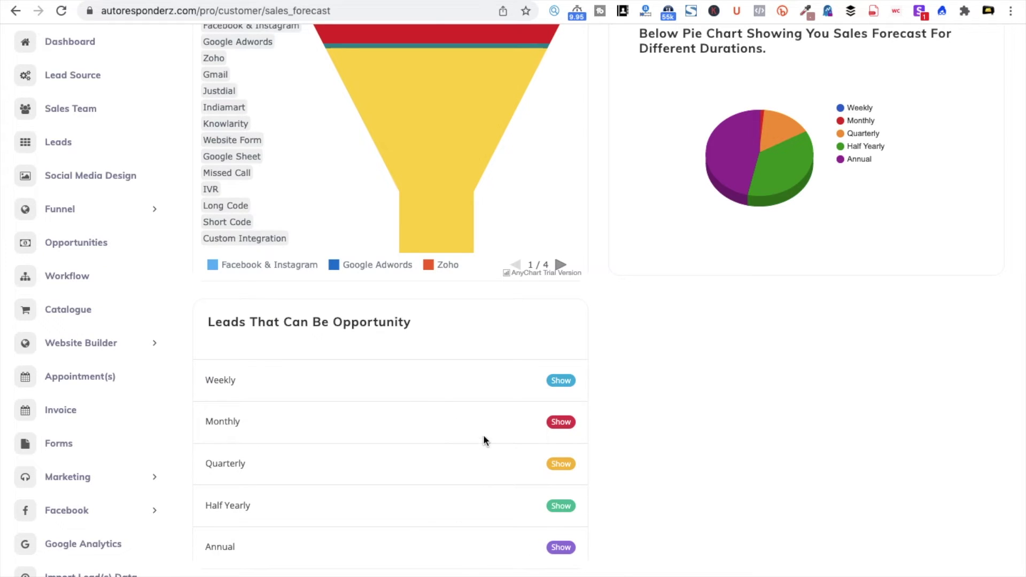
left_click(559, 383)
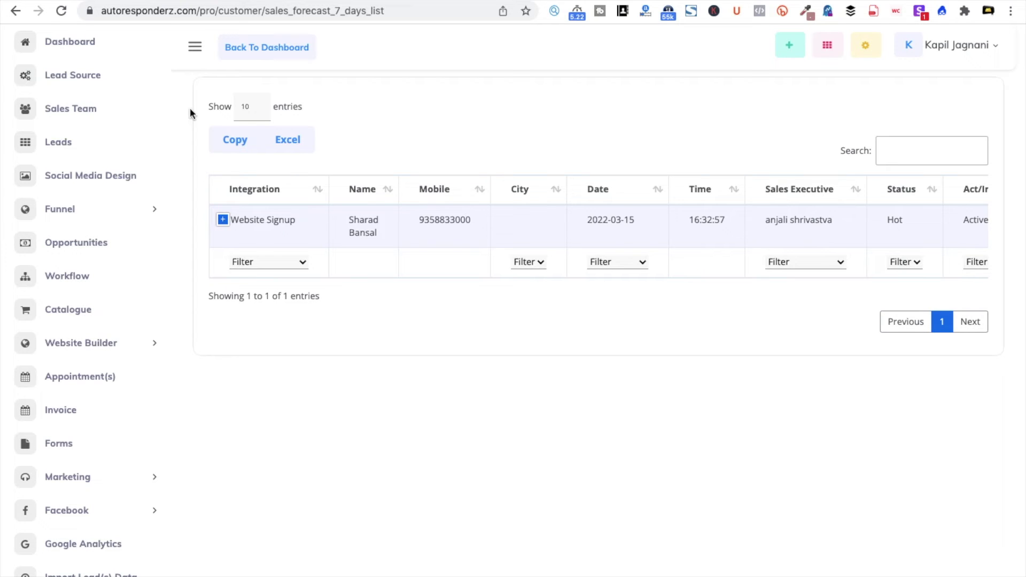
left_click(16, 10)
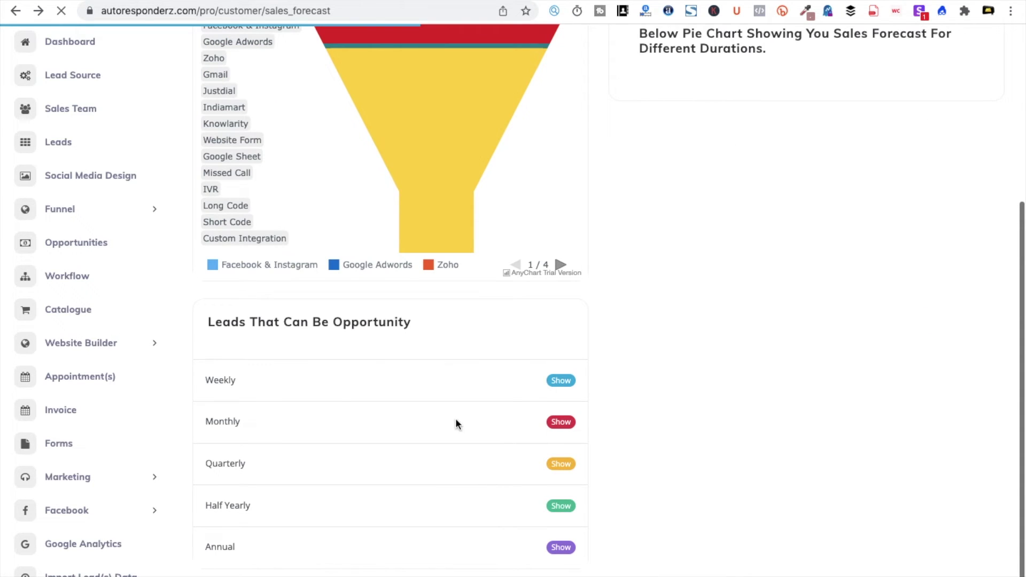
left_click(561, 422)
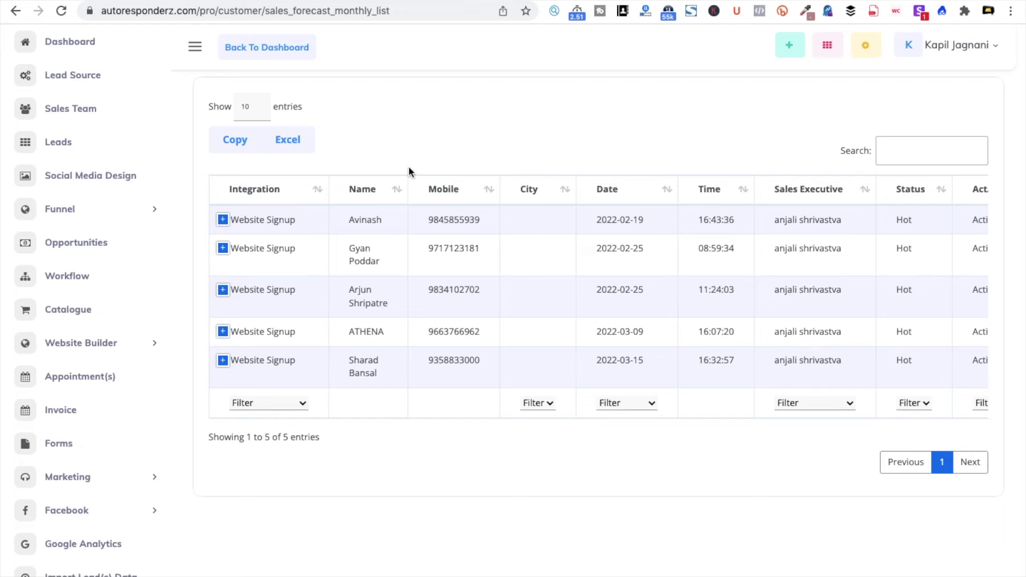
left_click(15, 10)
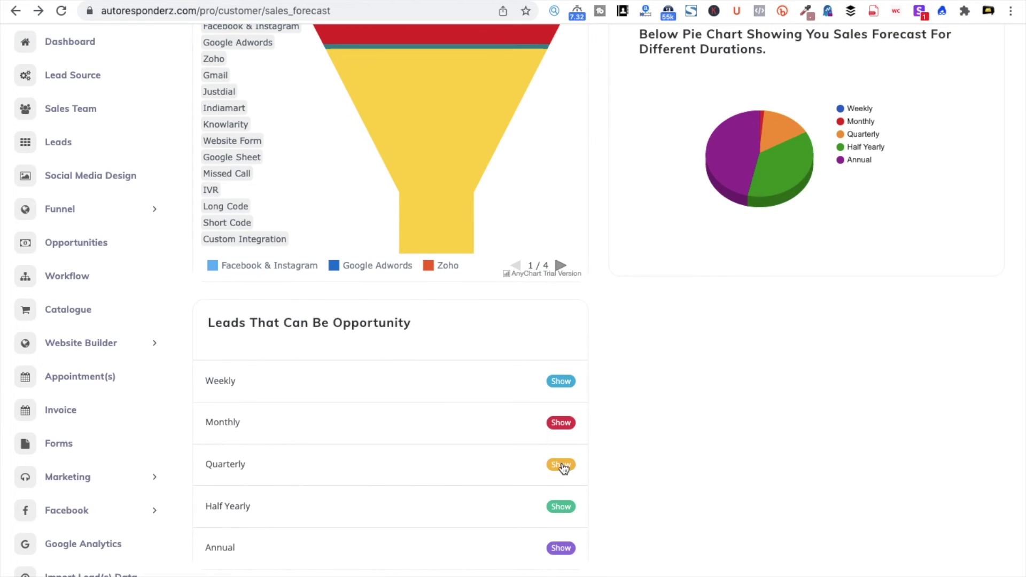
Step: Open the Quarterly opportunity list and check the filter choices for Integration, City, Date and Sales Executive without applying any
left_click(561, 464)
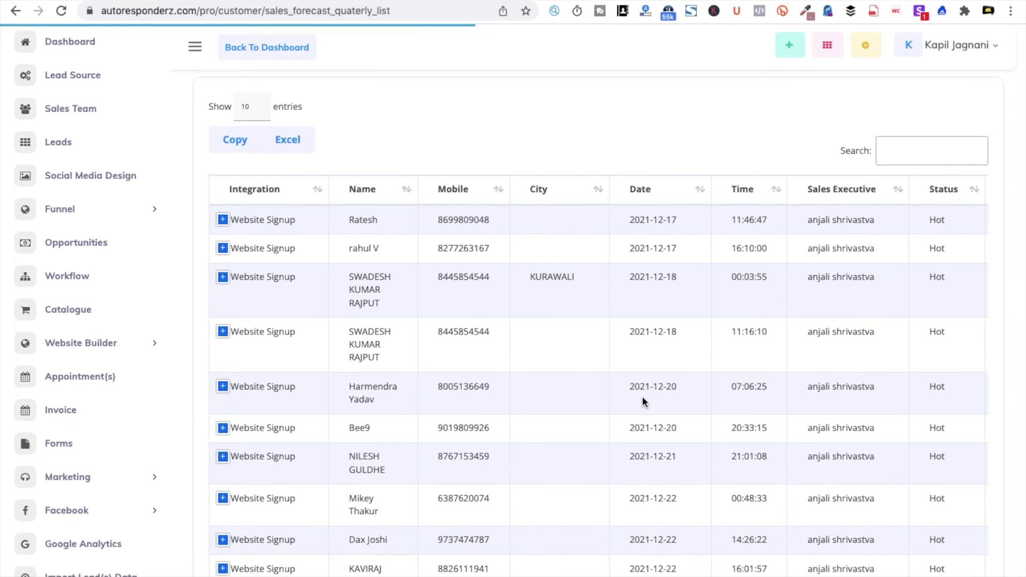
scroll(694, 409, "down", 3)
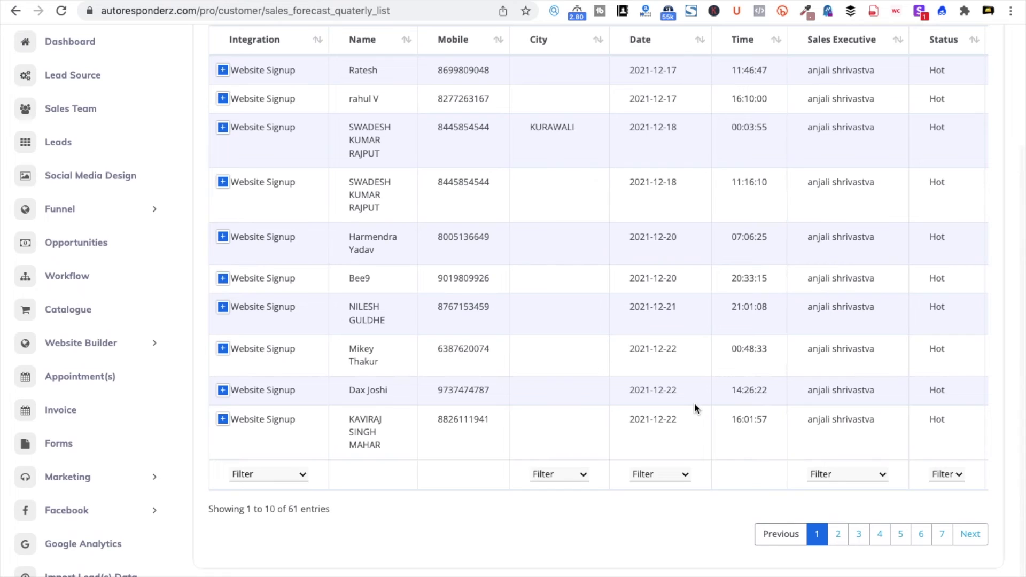
left_click(278, 473)
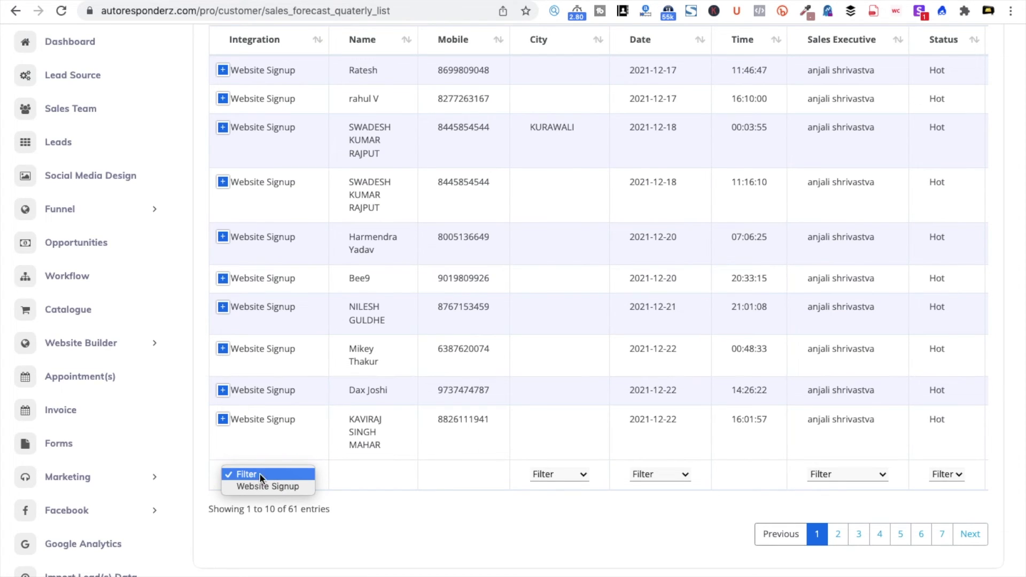
left_click(474, 539)
left_click(557, 476)
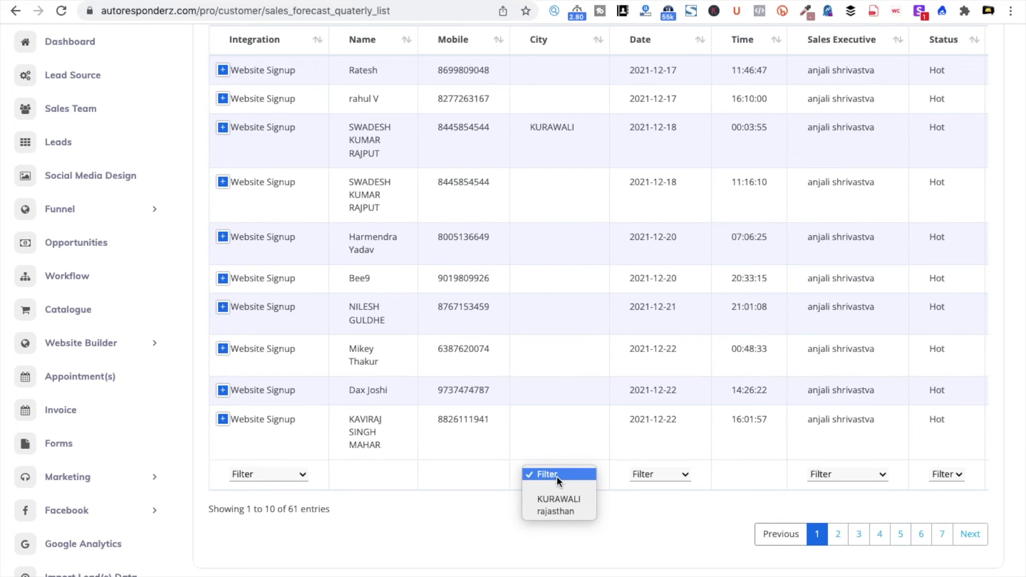
left_click(556, 475)
left_click(667, 472)
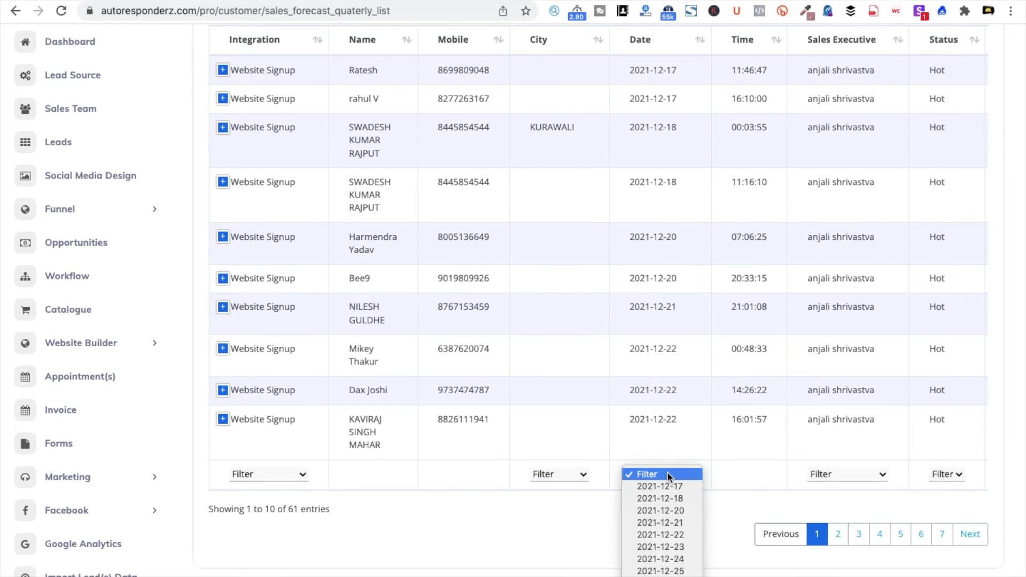
left_click(562, 492)
left_click(857, 479)
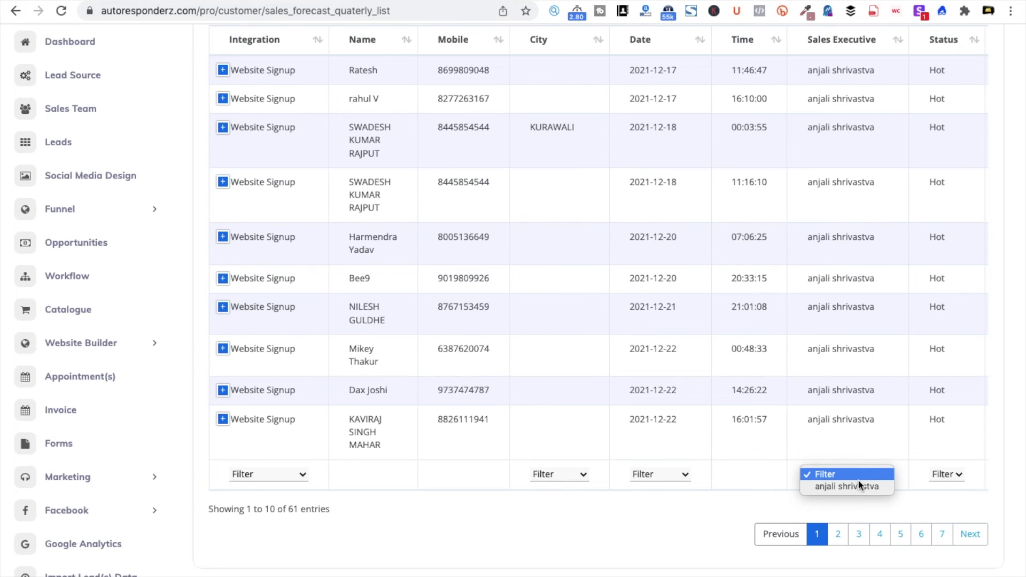
left_click(709, 490)
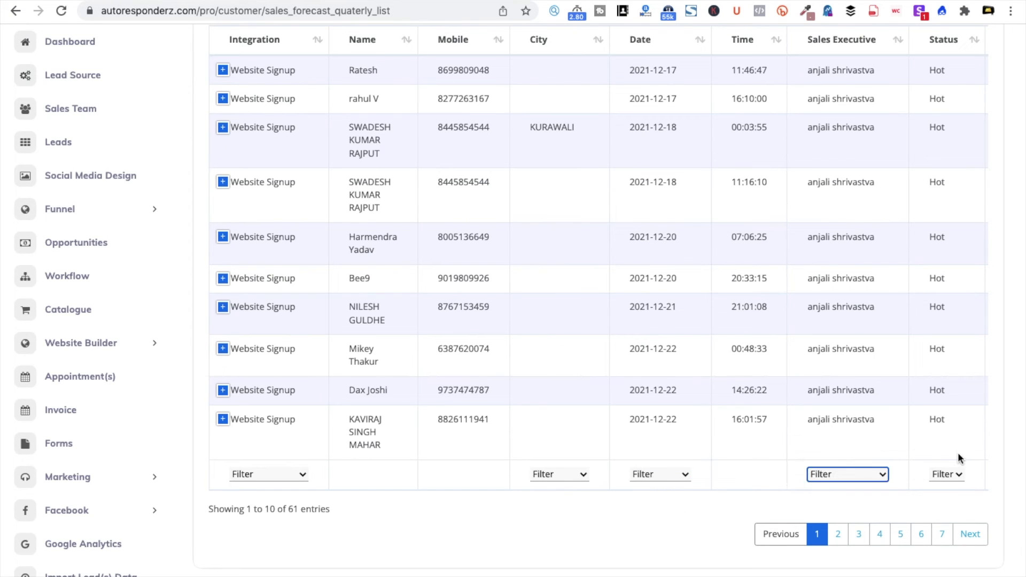
Step: Set the quarterly lead list to show 100 entries and look through the full list
scroll(576, 297, "up", 3)
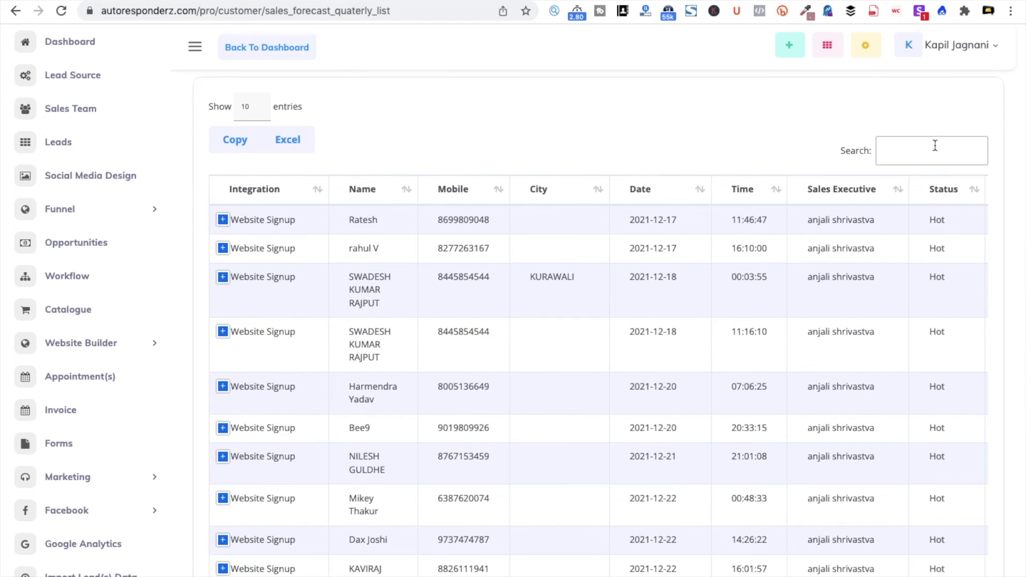
left_click(256, 109)
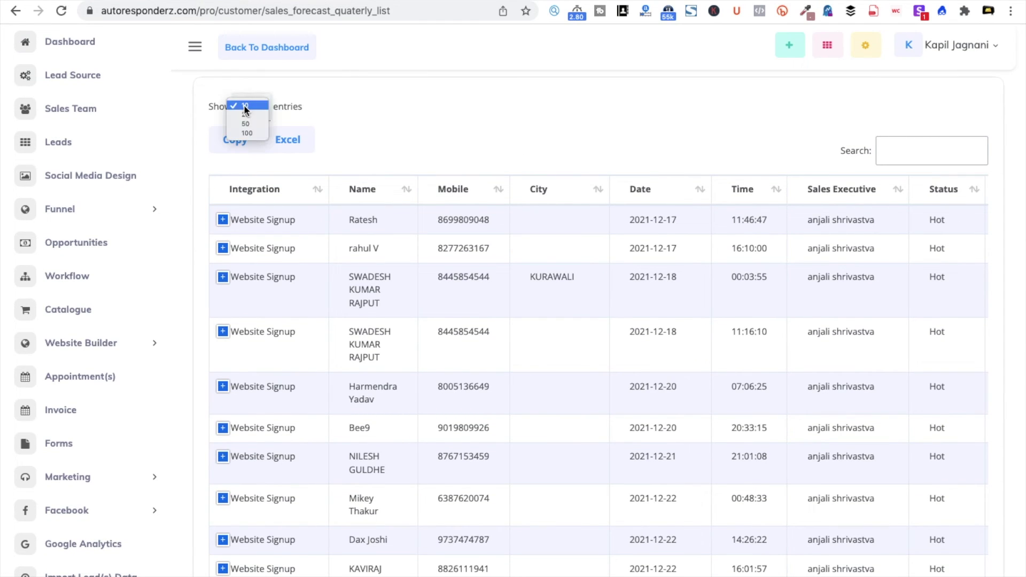
left_click(248, 134)
scroll(446, 291, "down", 10)
scroll(446, 291, "down", 5)
scroll(446, 291, "up", 20)
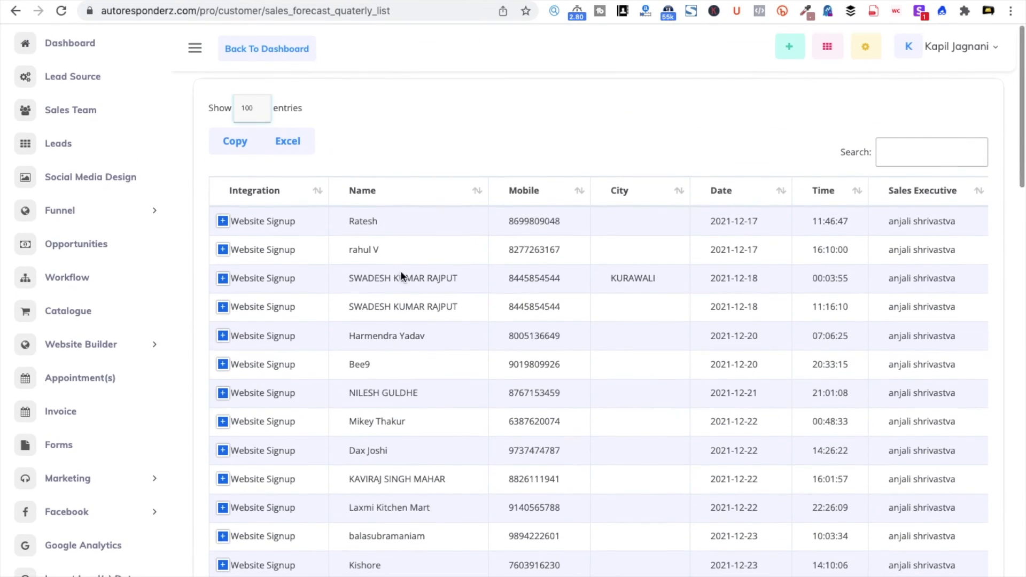
Step: Leave the quarterly list, go to the main Dashboard and highlight the Opportunity value in its summary cards
left_click(16, 11)
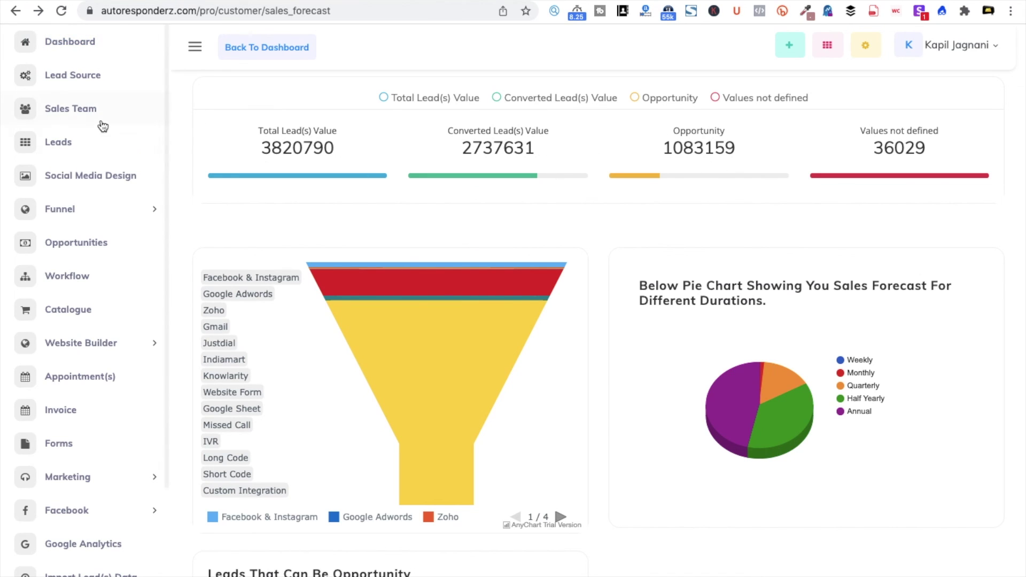
left_click(73, 52)
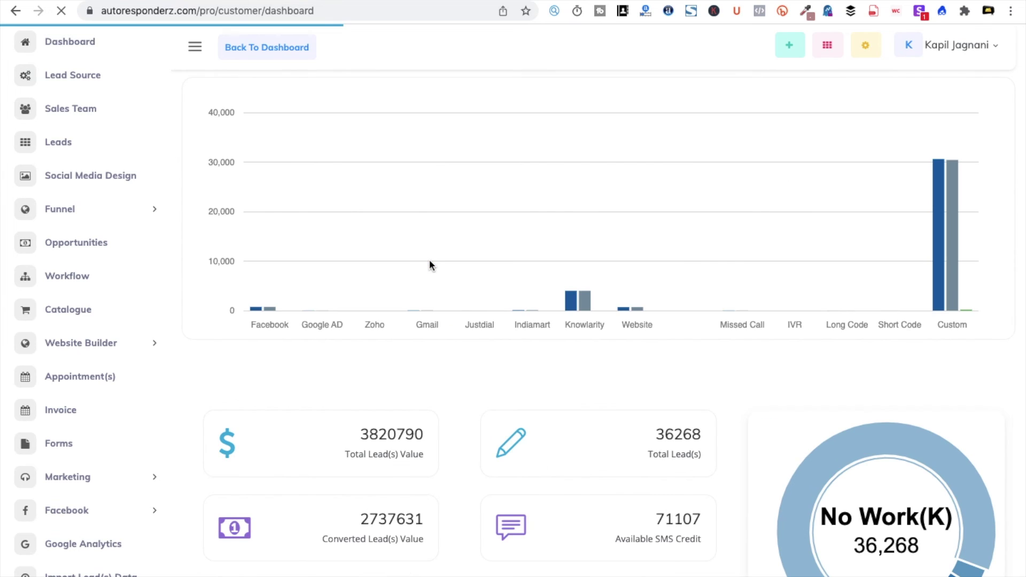
scroll(392, 271, "down", 7)
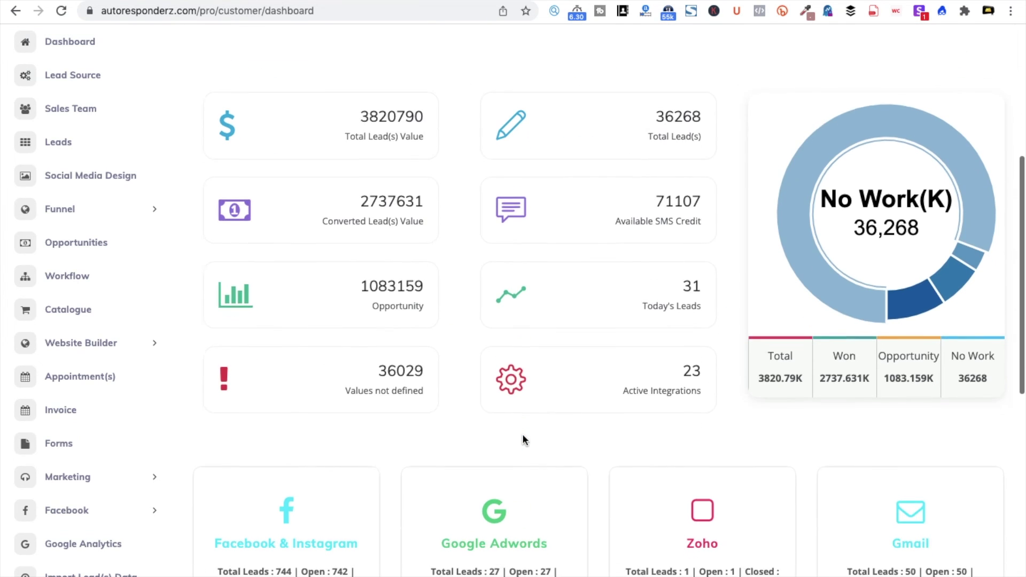
double_click(389, 250)
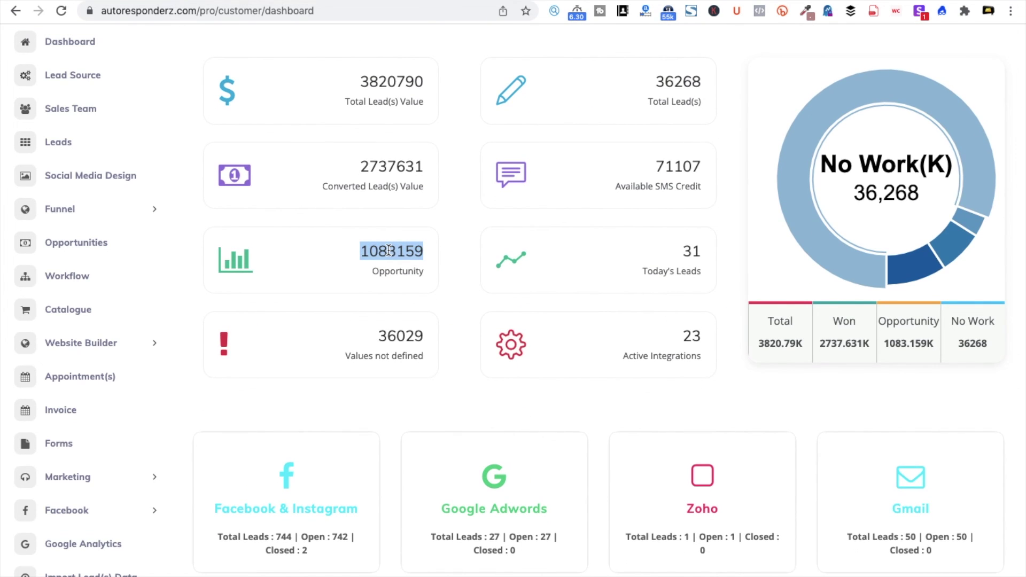